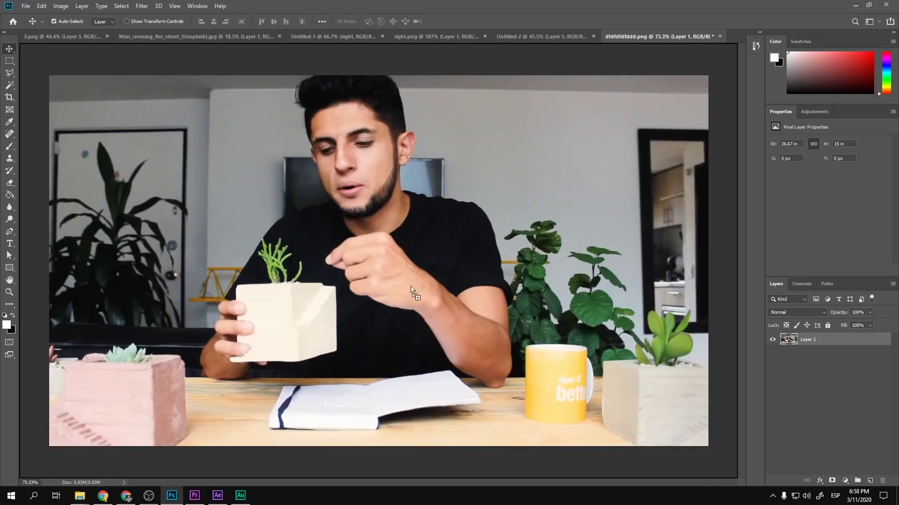
# Place the planter sketch into the photo and set its layer to Multiply so the white disappears.
pyautogui.moveTo(411, 288); pyautogui.dragTo(412, 289)
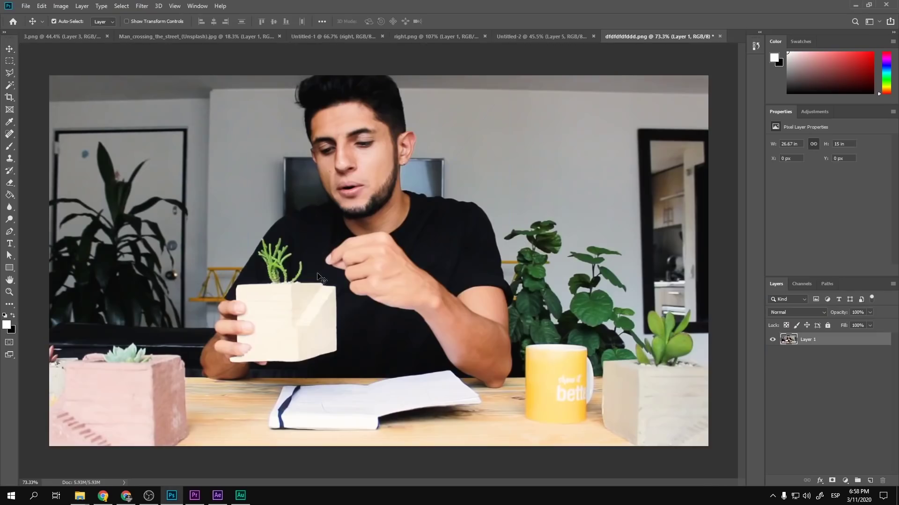
pyautogui.moveTo(414, 248)
pyautogui.mouseDown()
pyautogui.moveTo(375, 257)
pyautogui.moveTo(411, 184)
pyautogui.mouseUp()
pyautogui.press('Return')
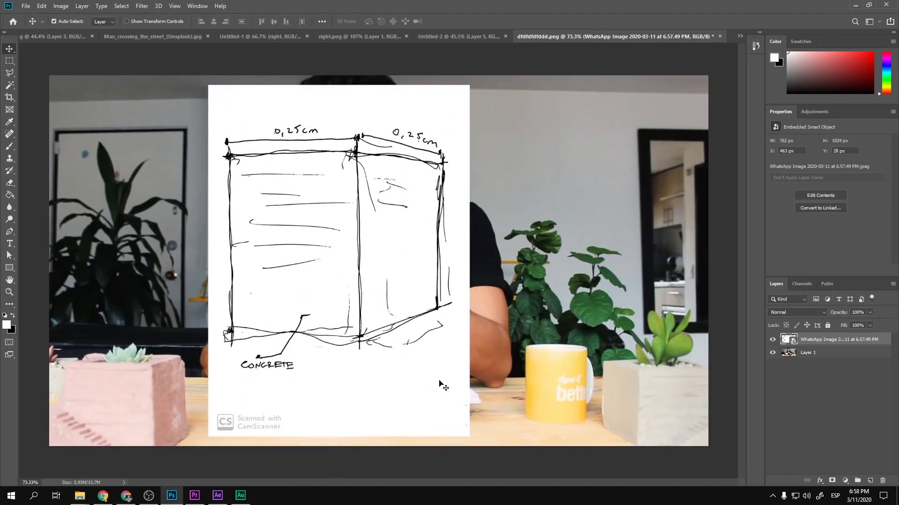
pyautogui.press('m')
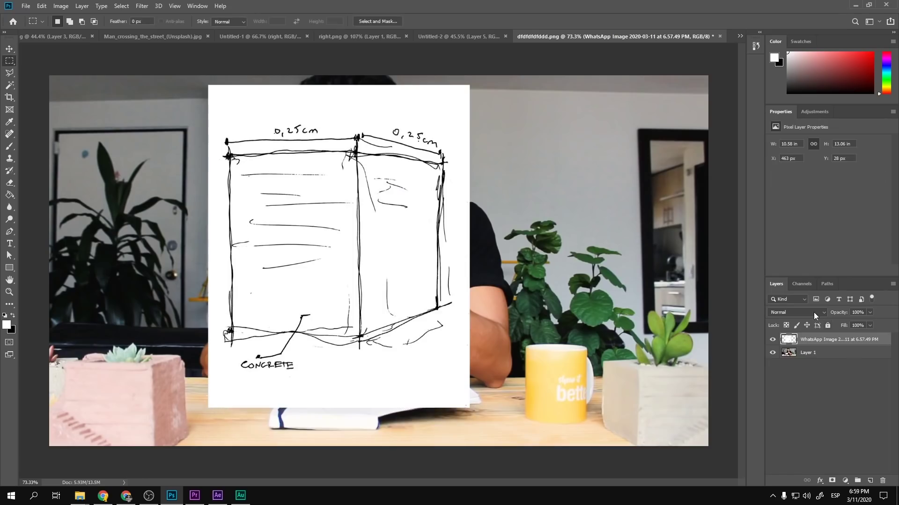
pyautogui.click(815, 315)
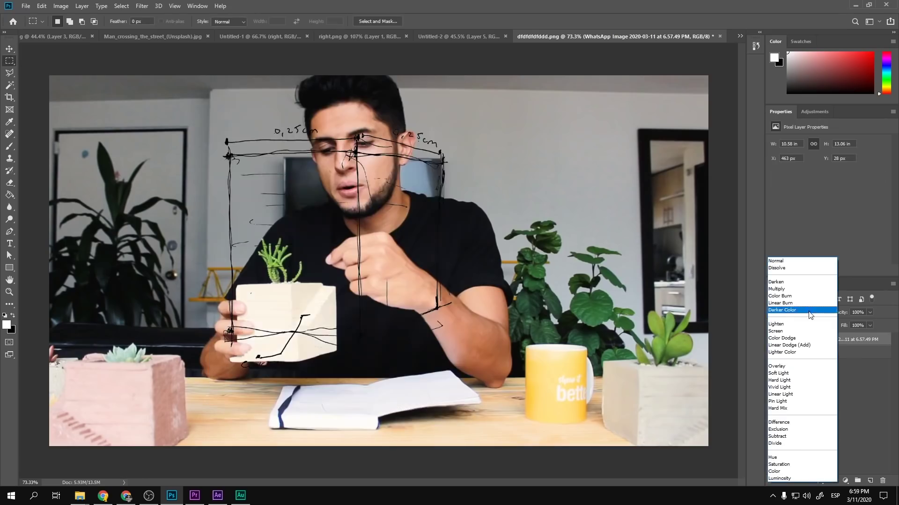
pyautogui.click(794, 289)
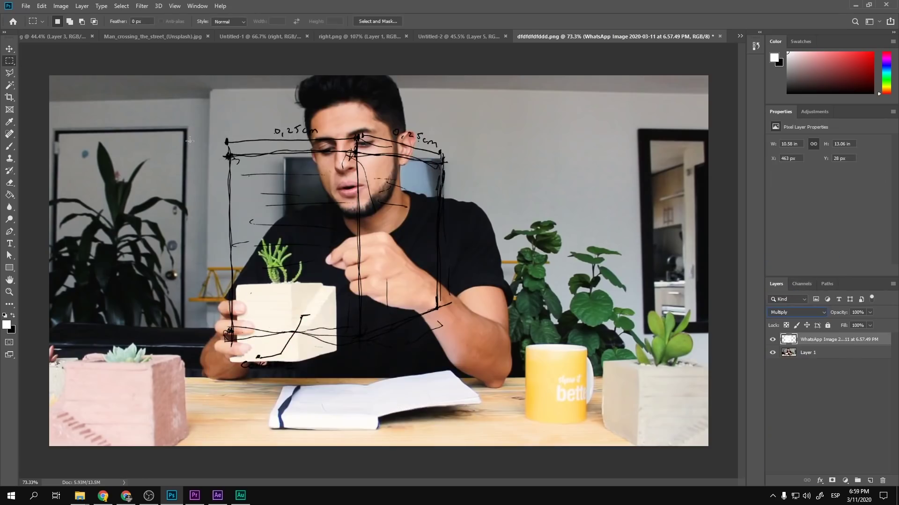
# Scale the sketch down to about 46 percent and move it to the photo's upper right.
pyautogui.click(10, 50)
pyautogui.hotkey('ctrl', 't')
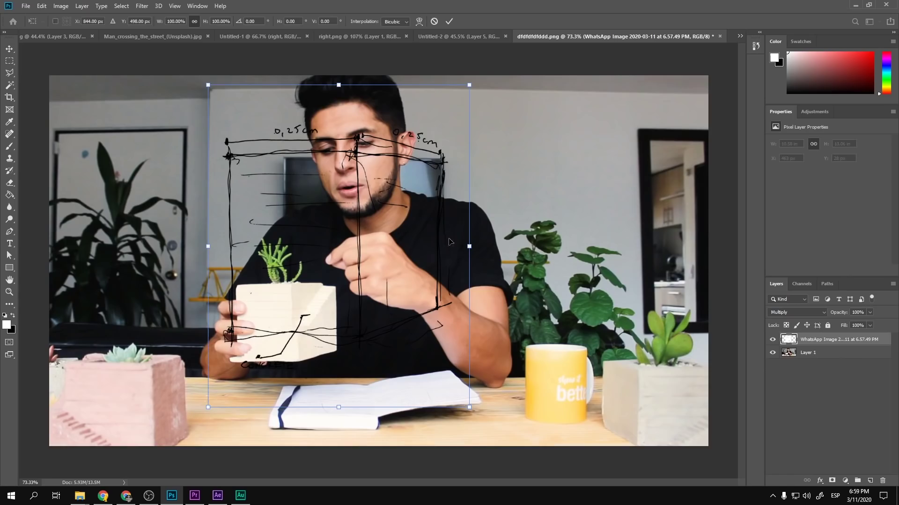
pyautogui.moveTo(468, 408)
pyautogui.mouseDown()
pyautogui.moveTo(401, 302)
pyautogui.moveTo(350, 262)
pyautogui.mouseUp()
pyautogui.moveTo(303, 235)
pyautogui.mouseDown()
pyautogui.moveTo(468, 244)
pyautogui.moveTo(575, 225)
pyautogui.mouseUp()
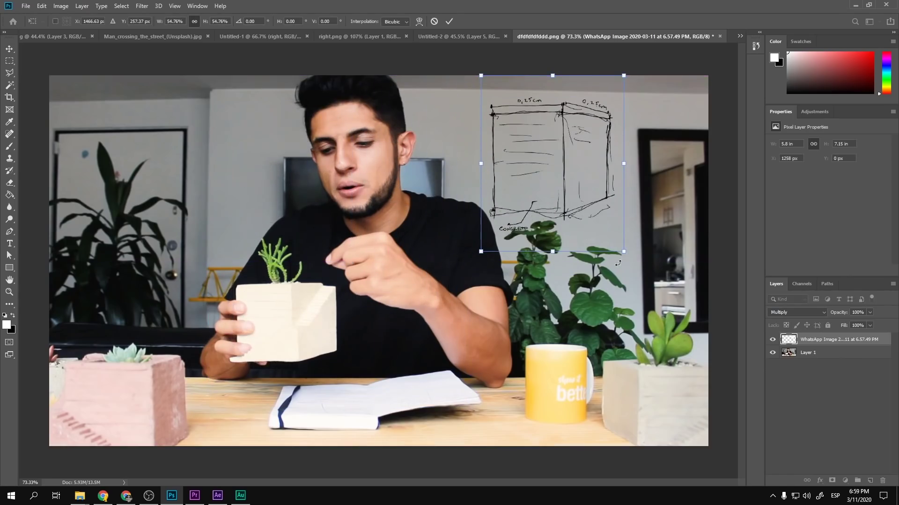
pyautogui.moveTo(623, 253); pyautogui.dragTo(575, 217)
pyautogui.press('Return')
# Return the sketch to Normal blending, delete its white background, and invert the lines to white.
pyautogui.scroll(1, 523, 181)
pyautogui.scroll(-1, 523, 181)
pyautogui.scroll(5, 560, 99)
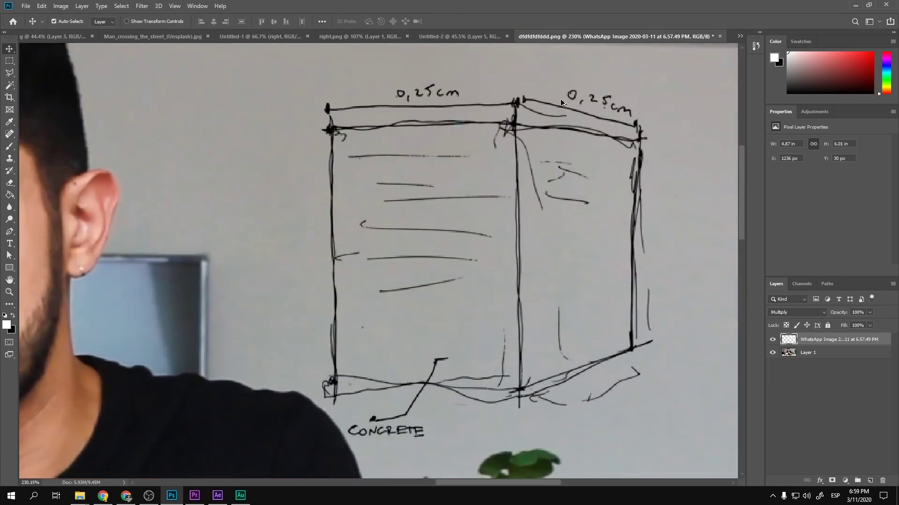
pyautogui.scroll(-3, 561, 100)
pyautogui.hotkey('shift', 'alt', 'n')
pyautogui.press('w')
pyautogui.click(571, 169)
pyautogui.press('Delete')
pyautogui.hotkey('ctrl', 'd')
pyautogui.hotkey('ctrl', 'i')
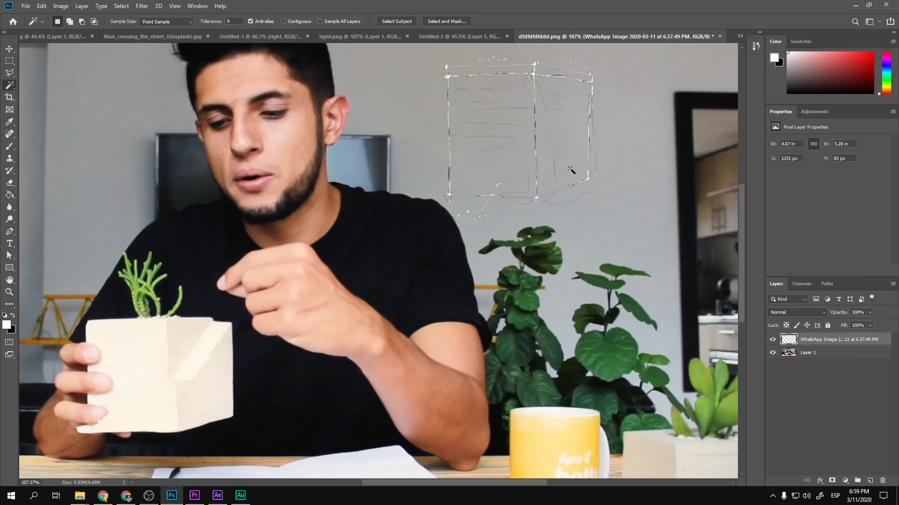
# Brighten the sketch lines with Hue/Saturation Lightness +77.
pyautogui.click(802, 353)
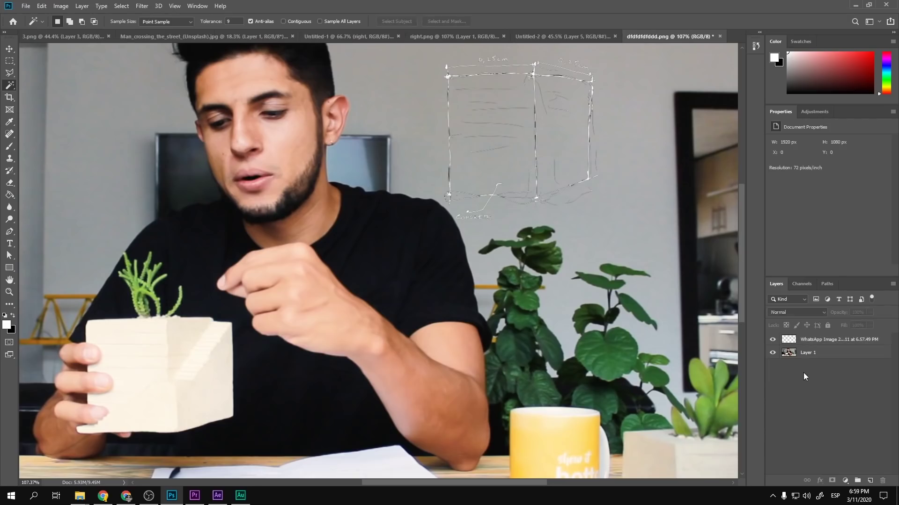
pyautogui.click(807, 344)
pyautogui.hotkey('ctrl', 'u')
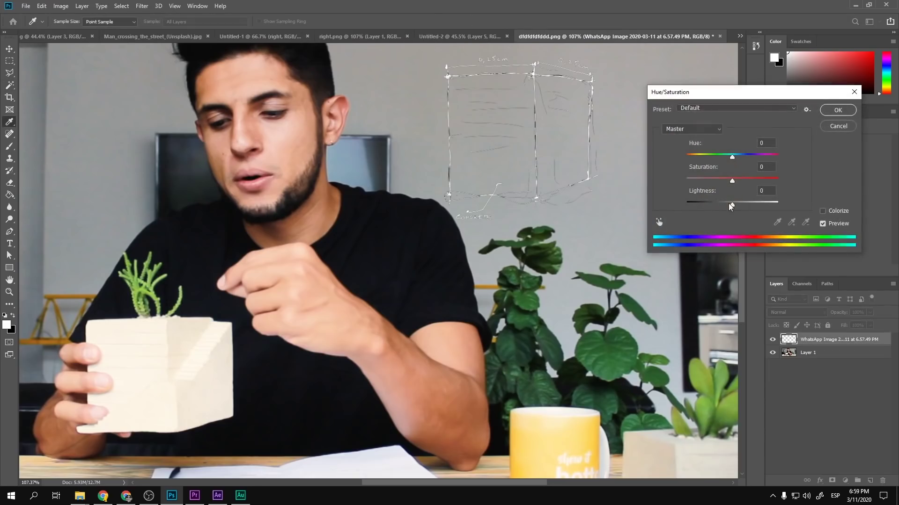
pyautogui.moveTo(732, 205); pyautogui.dragTo(775, 208)
pyautogui.click(837, 110)
pyautogui.press('w')
pyautogui.click(8, 51)
# Move the white sketch down onto the concrete planter in the man's hand.
pyautogui.hotkey('ctrl', '0')
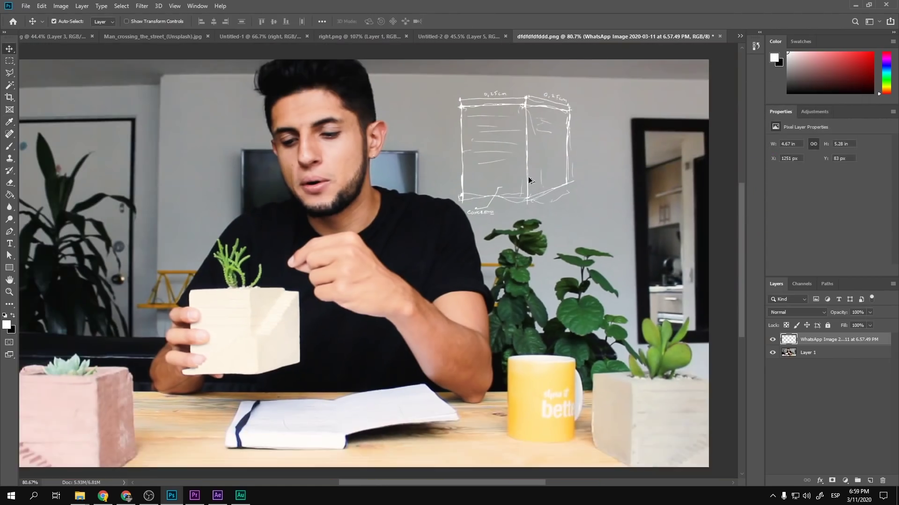
pyautogui.hotkey('ctrl', 't')
pyautogui.moveTo(541, 164)
pyautogui.mouseDown()
pyautogui.moveTo(383, 290)
pyautogui.moveTo(269, 346)
pyautogui.mouseUp()
pyautogui.press('Return')
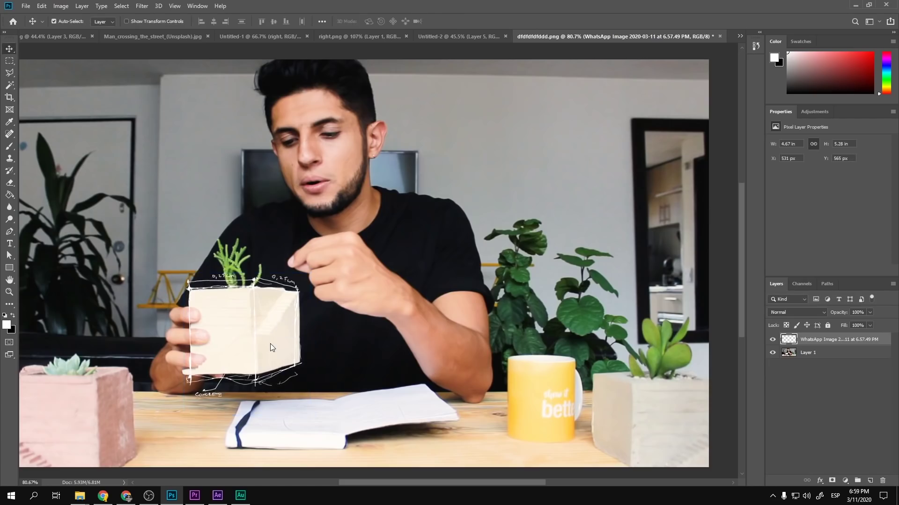
# Nudge the sketch down and squash it vertically to match the planter's edges.
pyautogui.scroll(5, 263, 341)
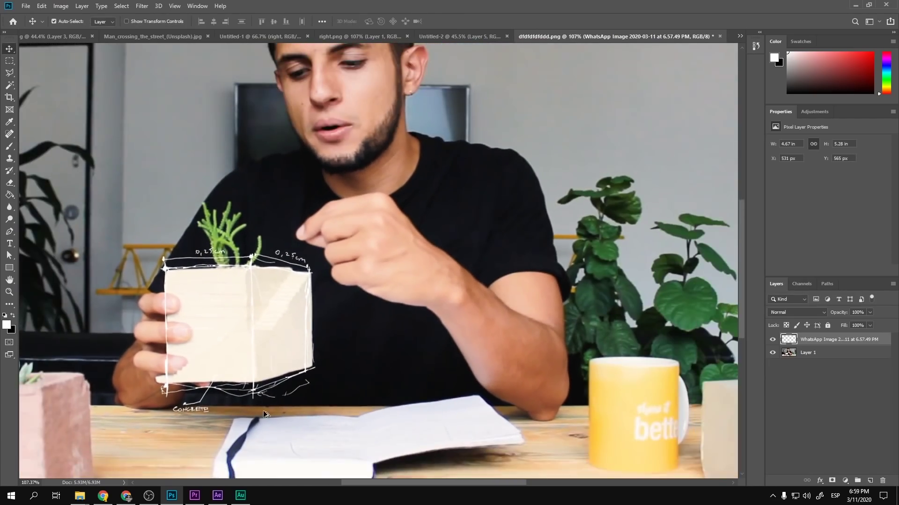
pyautogui.scroll(2, 262, 410)
pyautogui.hotkey('ctrl', 't')
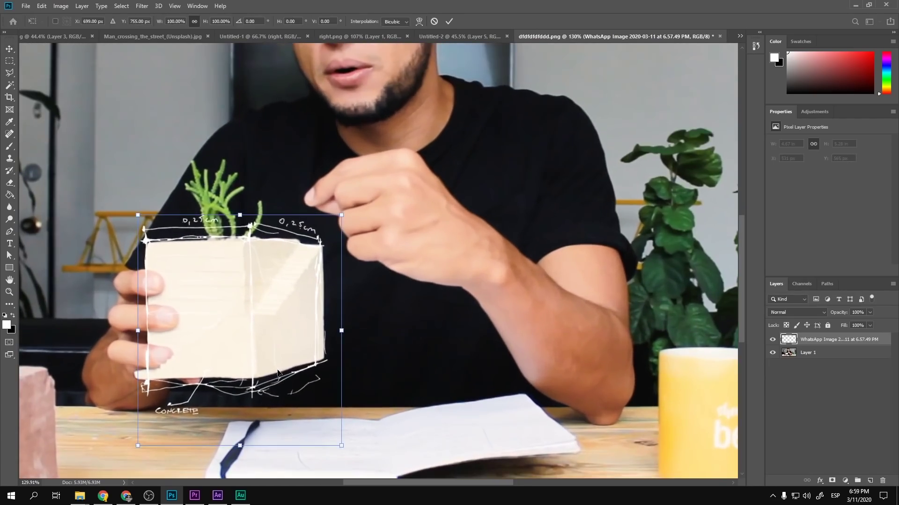
pyautogui.press('Down')
pyautogui.press('Down')
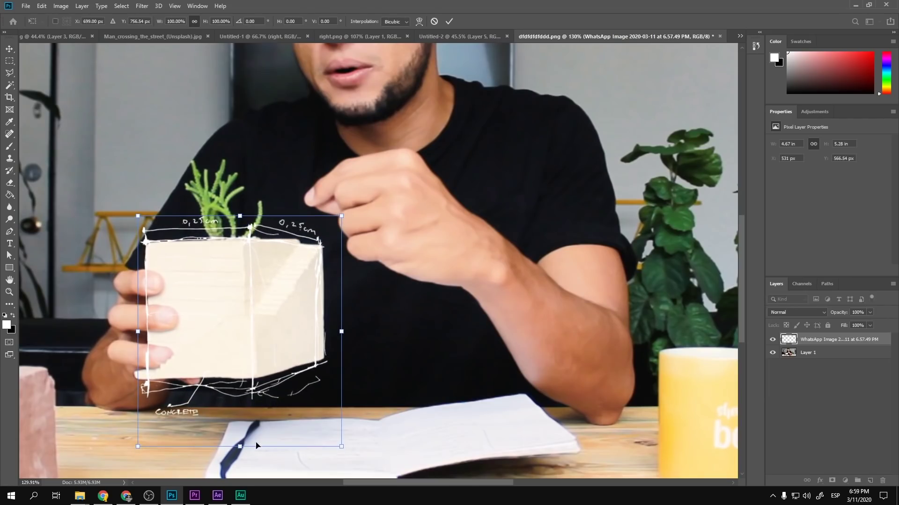
pyautogui.moveTo(239, 448); pyautogui.dragTo(237, 438)
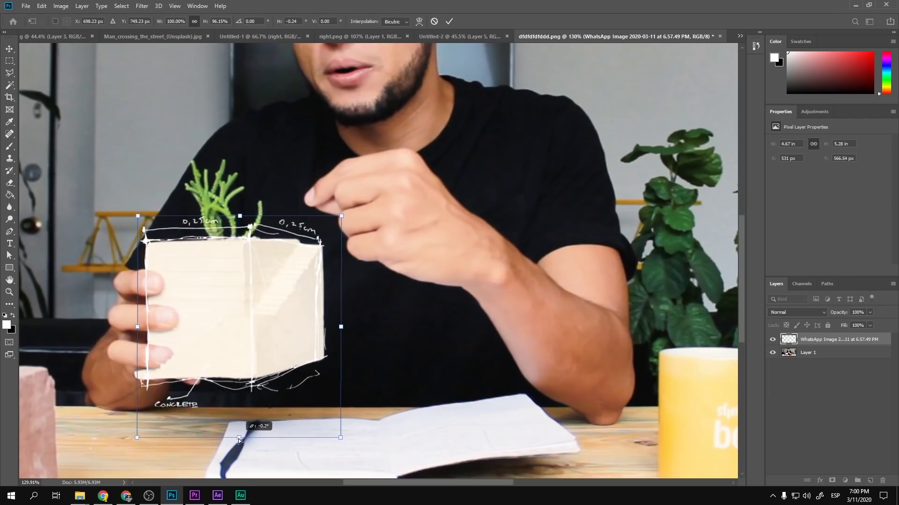
pyautogui.press('Return')
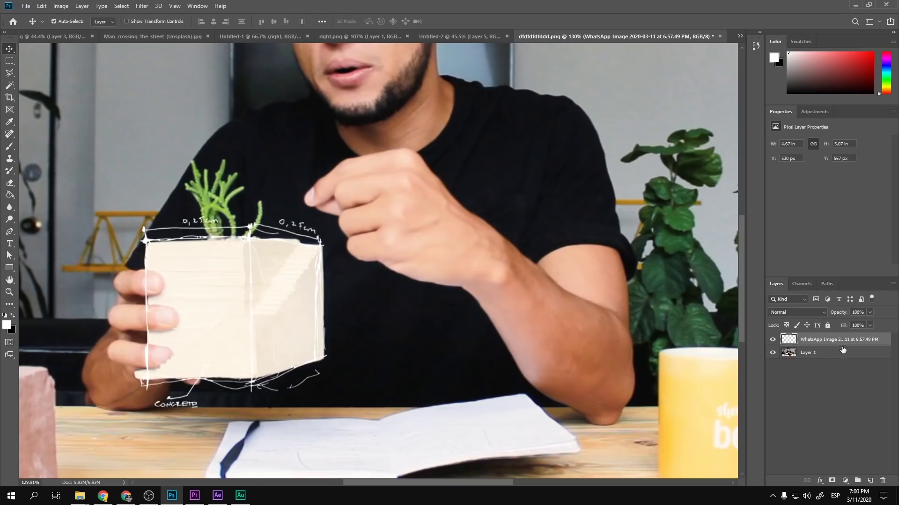
# Duplicate the sketch as a black-line copy hidden by an inverted layer mask.
pyautogui.hotkey('ctrl', 'j')
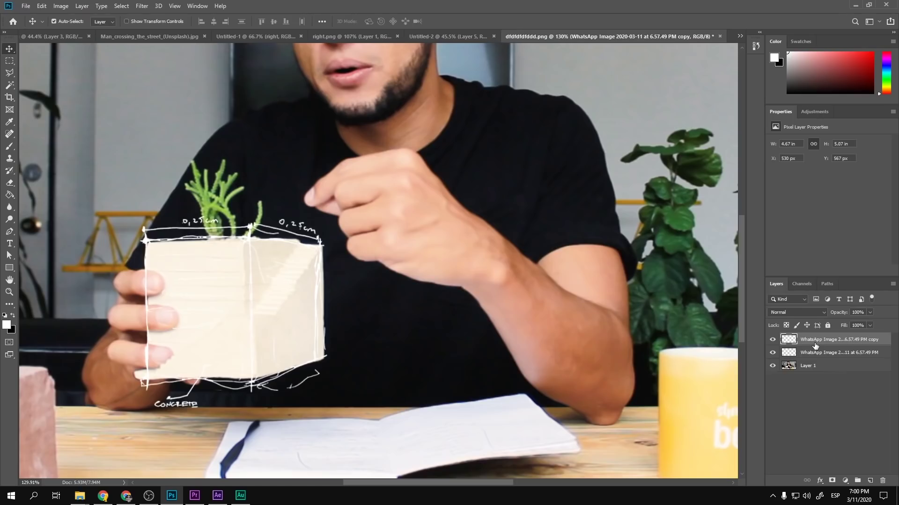
pyautogui.hotkey('ctrl', 'i')
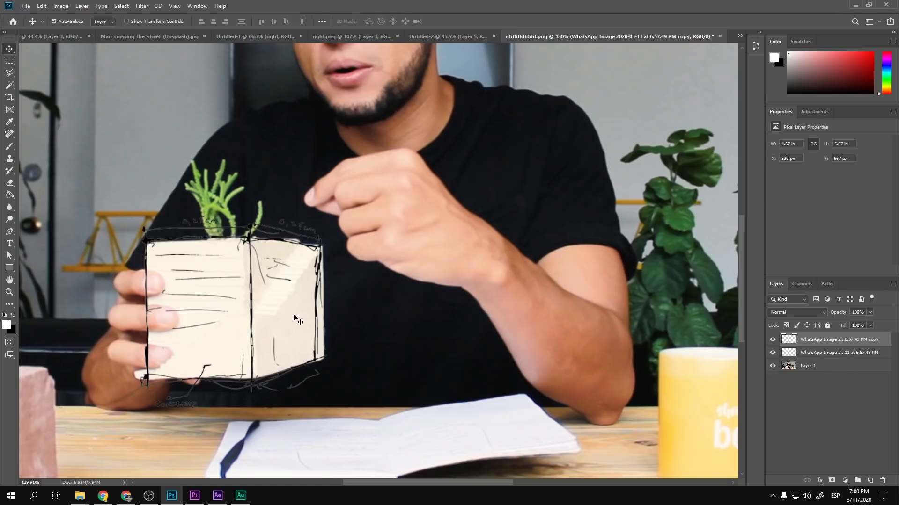
pyautogui.click(829, 480)
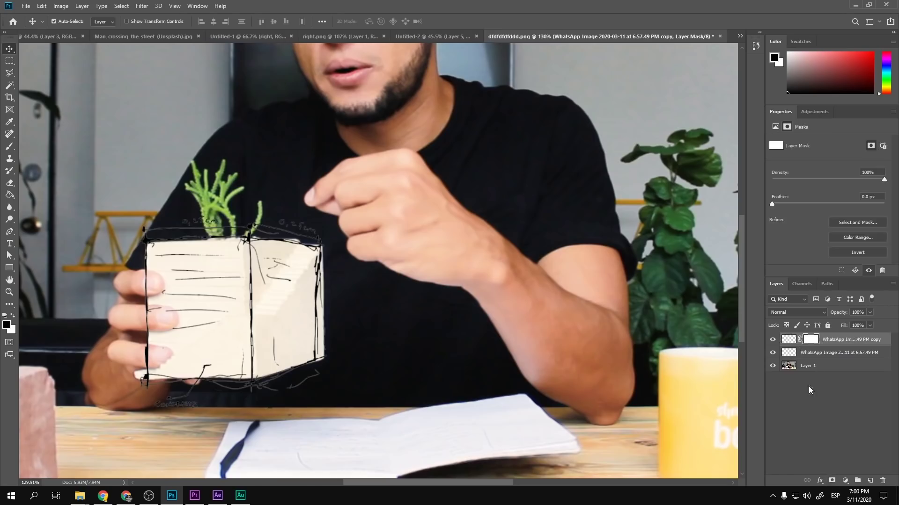
pyautogui.hotkey('ctrl', 'i')
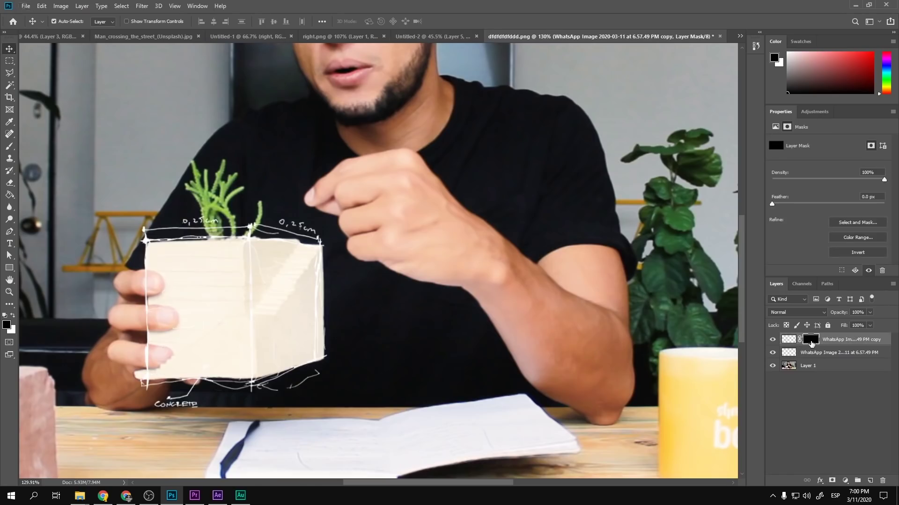
# Paint the mask to reveal black hatching on the planter's front, left face and top edge.
pyautogui.press('b')
pyautogui.moveTo(237, 303)
pyautogui.mouseDown()
pyautogui.moveTo(200, 311)
pyautogui.moveTo(267, 310)
pyautogui.mouseUp()
pyautogui.press('[')
pyautogui.press('[')
pyautogui.press('[')
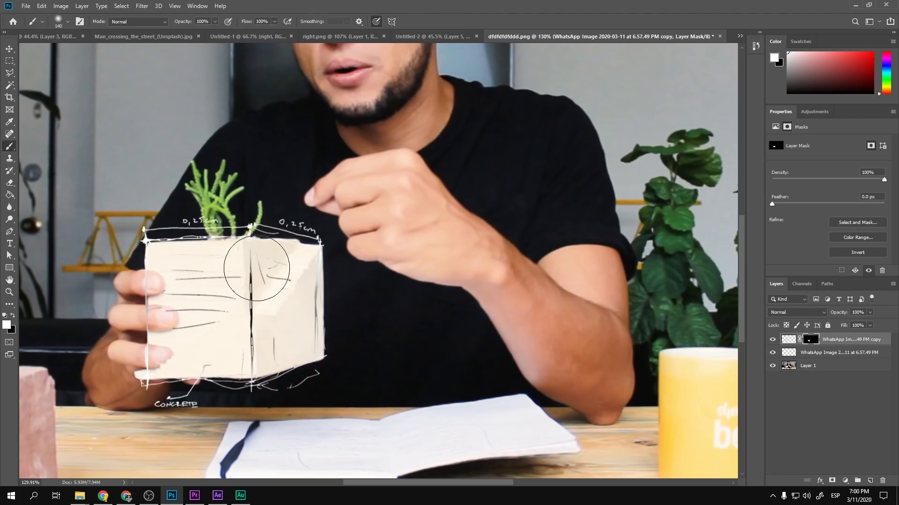
pyautogui.moveTo(256, 269); pyautogui.dragTo(153, 277)
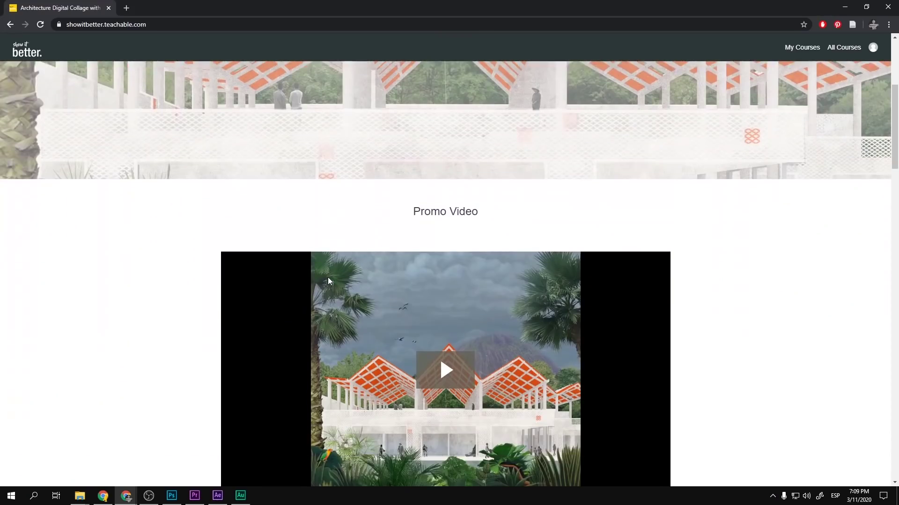
pyautogui.scroll(-3, 329, 278)
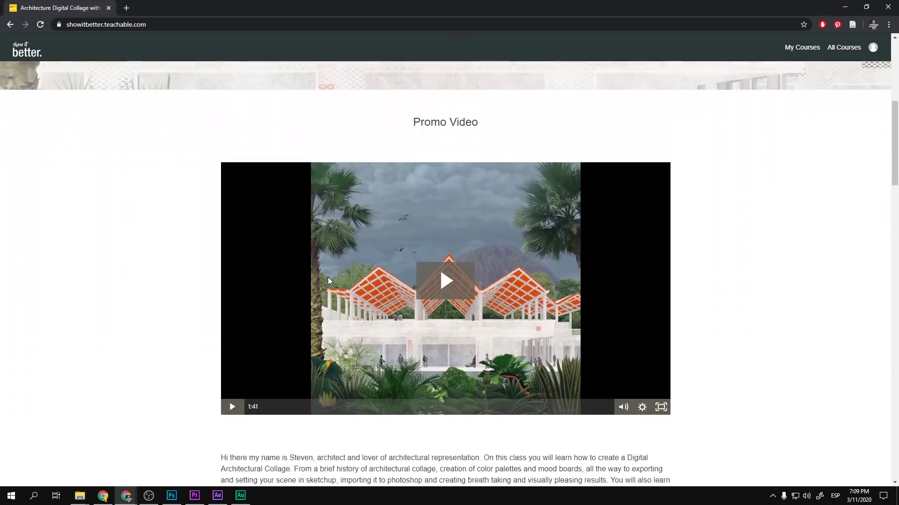
pyautogui.scroll(-6, 178, 293)
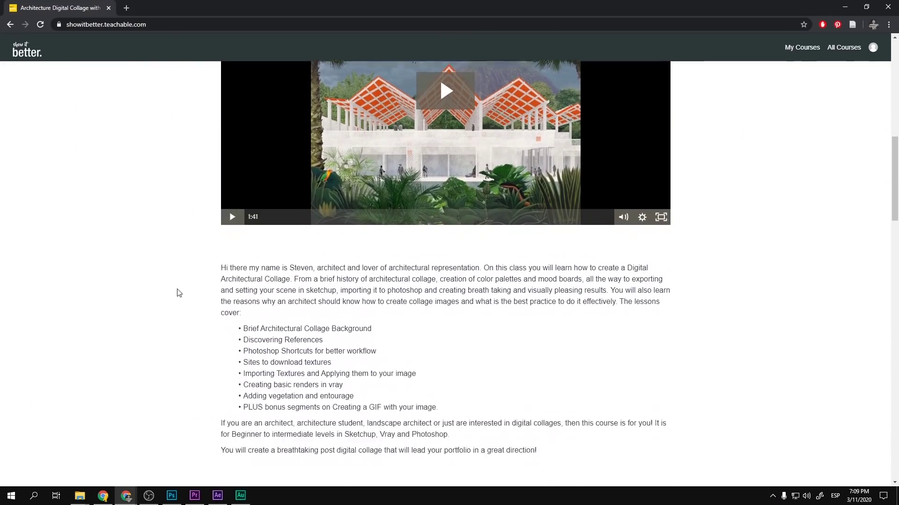
pyautogui.scroll(-8, 178, 293)
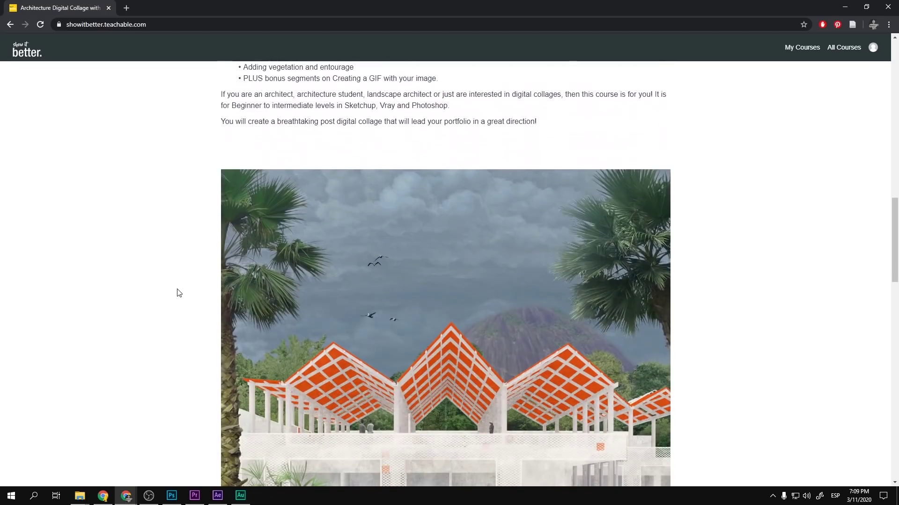
pyautogui.scroll(-5, 178, 293)
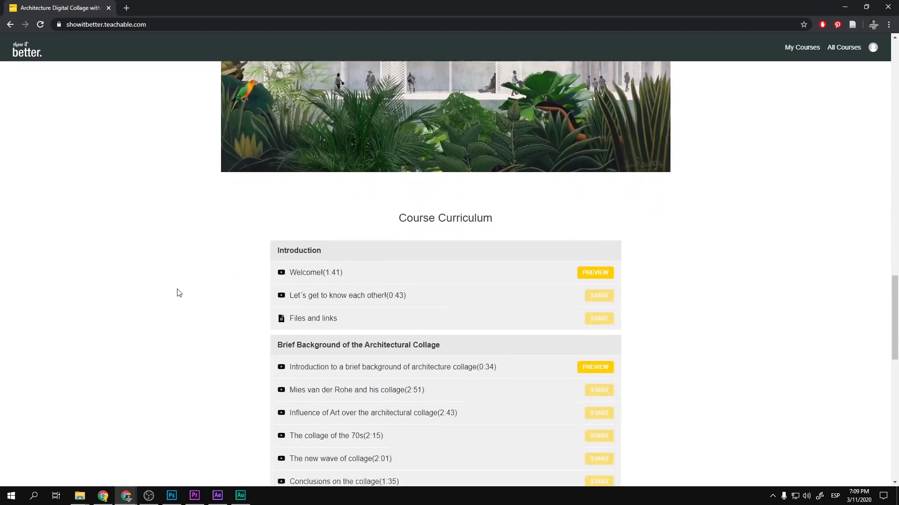
pyautogui.scroll(-4, 179, 293)
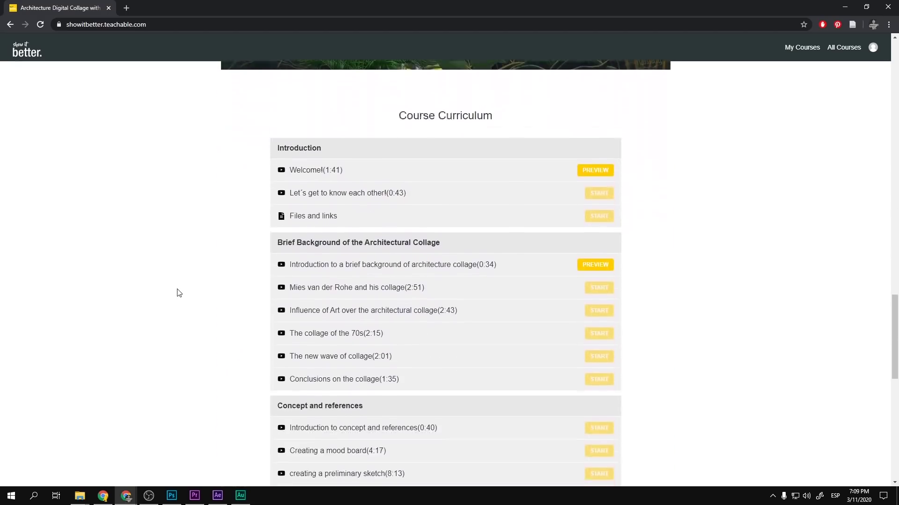
pyautogui.scroll(-7, 178, 293)
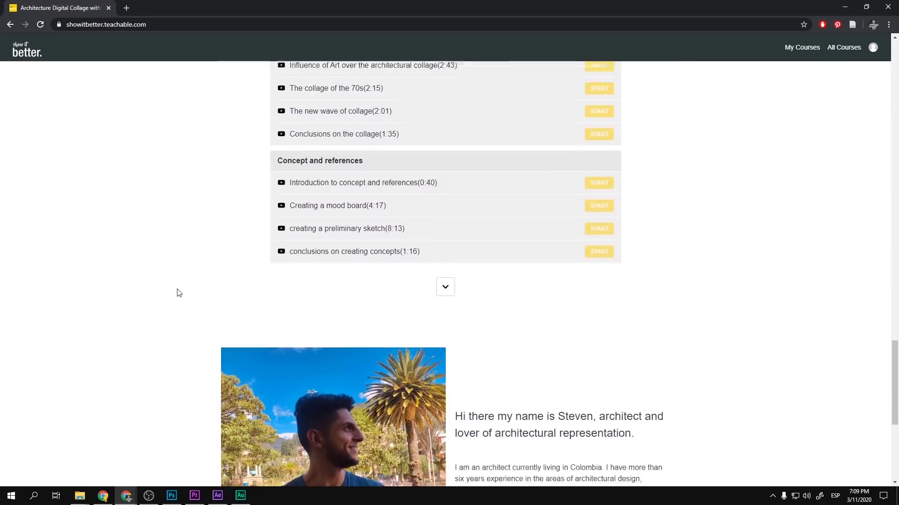
pyautogui.scroll(-2, 177, 293)
pyautogui.scroll(5, 177, 293)
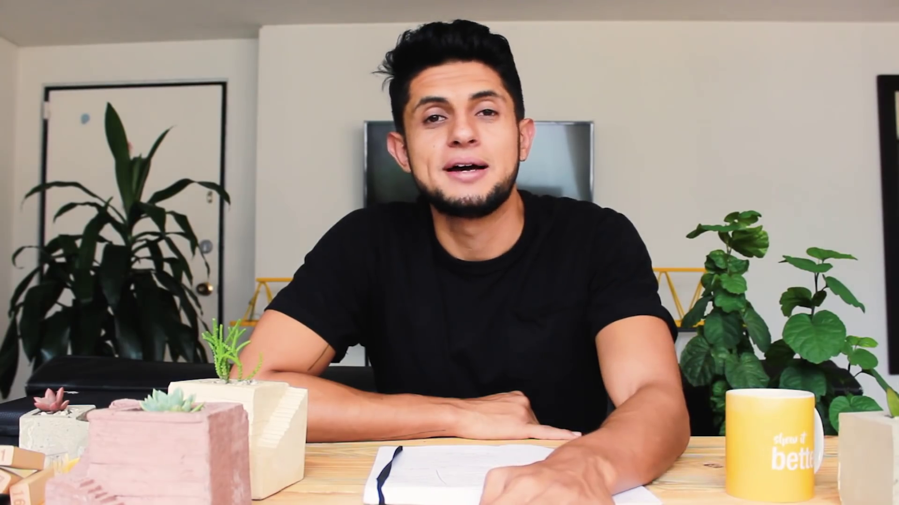